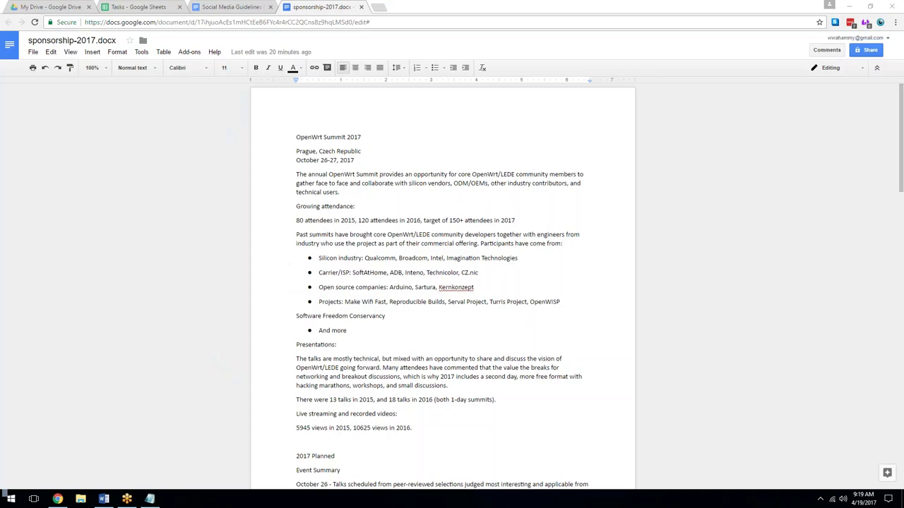
# - Check the event dates, the OpenWrt Summit 2017 heading and the technical users sentence
pyautogui.click(369, 161)
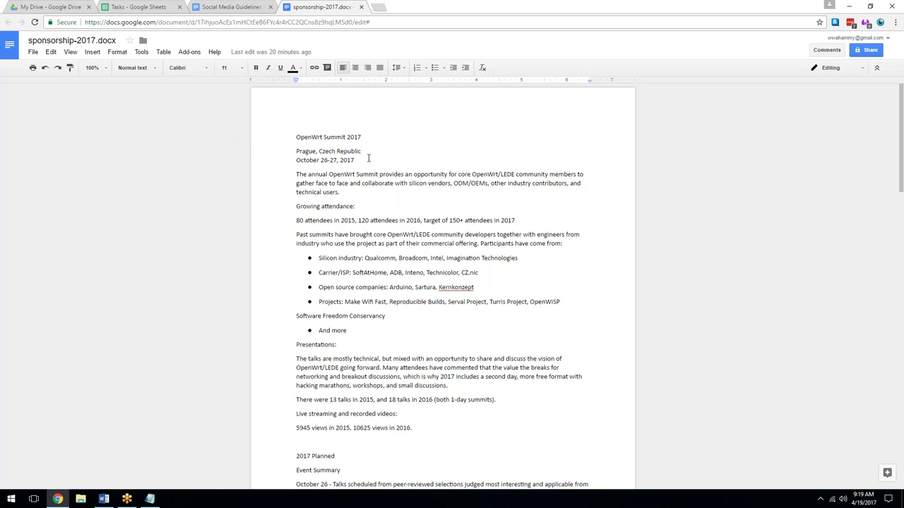
pyautogui.click(347, 140)
pyautogui.click(480, 189)
# - Zoom the page to 125% and review the Projects and And more bullets
pyautogui.hotkey('ctrl', '+')
pyautogui.hotkey('ctrl', '+')
pyautogui.scroll(-2, 281, 237)
pyautogui.scroll(2, 281, 234)
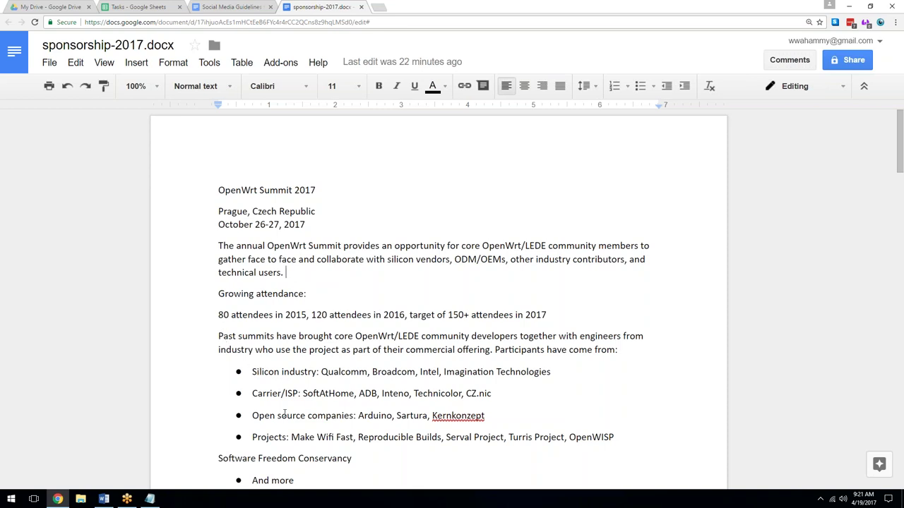
pyautogui.scroll(-1, 326, 394)
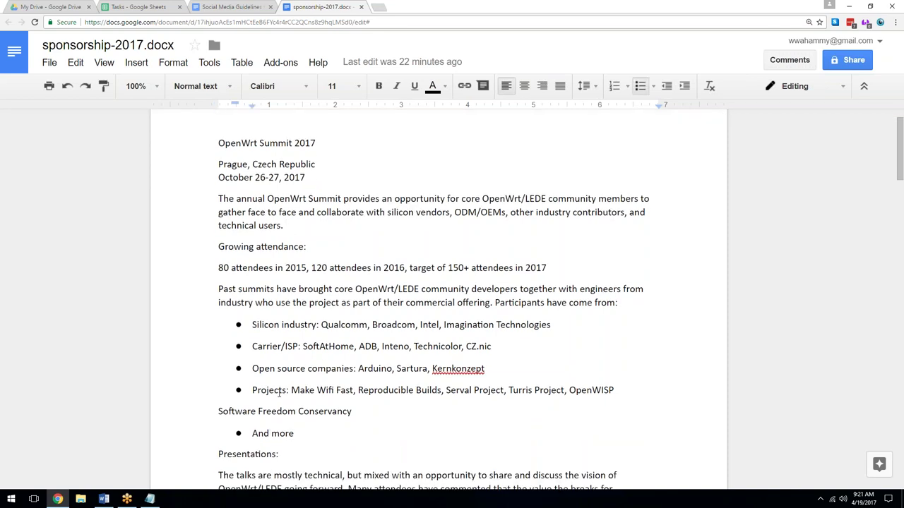
pyautogui.scroll(-1, 269, 430)
pyautogui.click(289, 349)
pyautogui.click(269, 386)
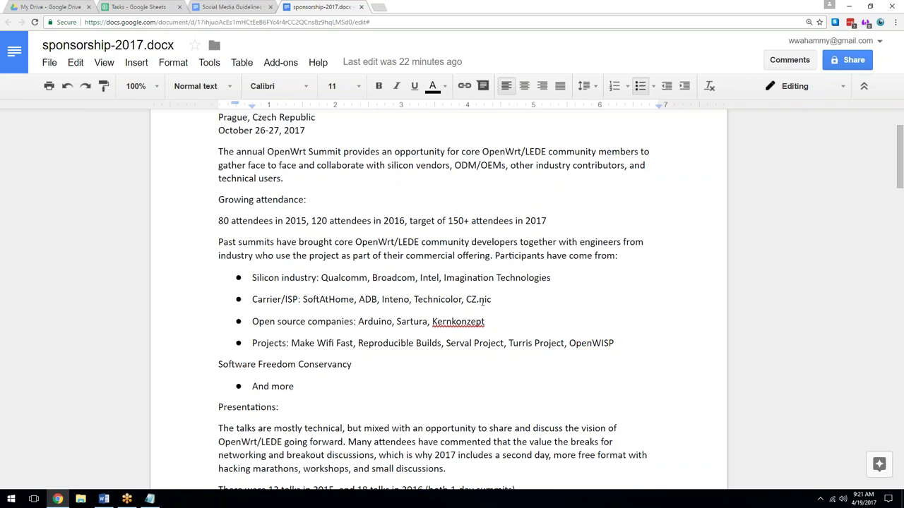
# - Replace 'nic' with 'NIC' so the Carrier/ISP bullet reads 'CZ.NIC'
pyautogui.moveTo(493, 300); pyautogui.dragTo(479, 300)
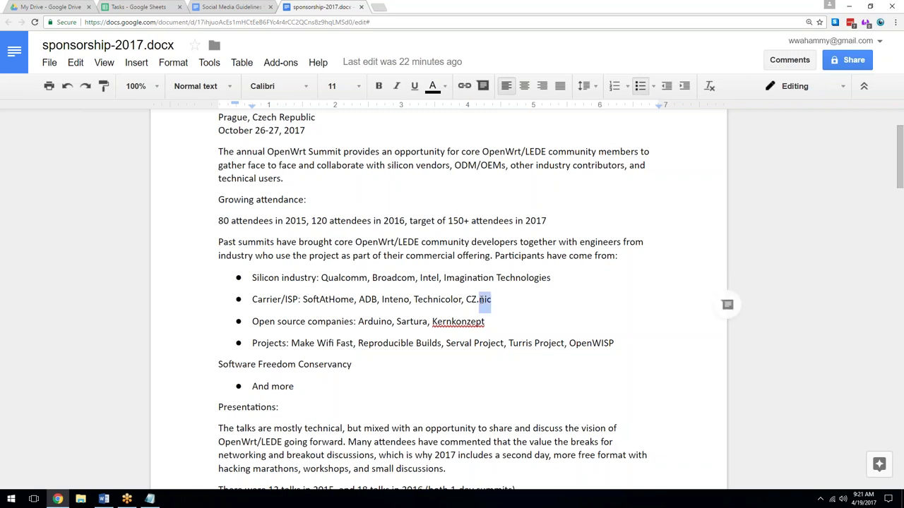
pyautogui.write('NIC')
pyautogui.click(510, 322)
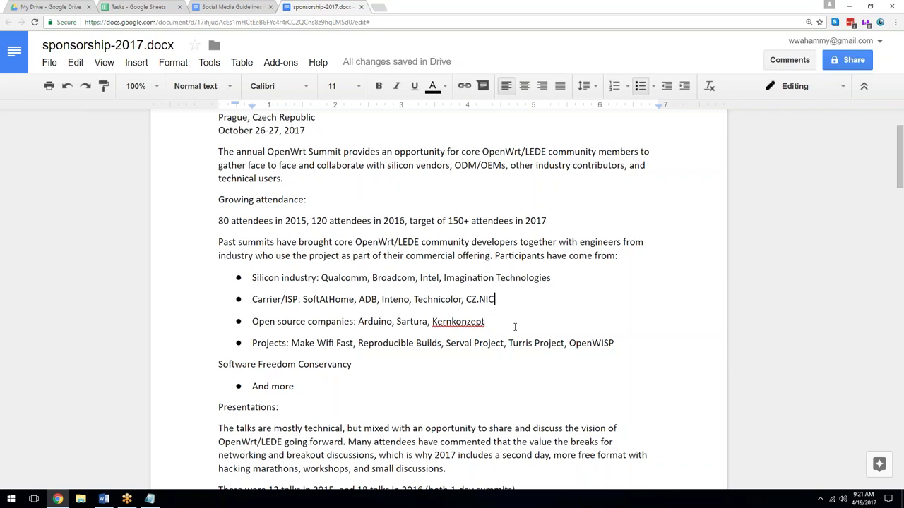
pyautogui.click(516, 362)
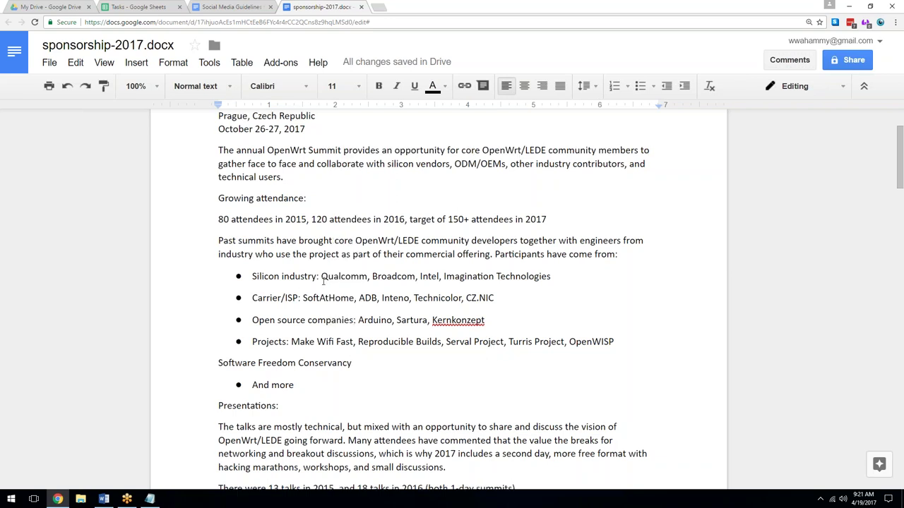
# - Insert the missing word 'of' before 'the breaks' in the Presentations paragraph
pyautogui.scroll(-3, 319, 286)
pyautogui.scroll(-2, 247, 325)
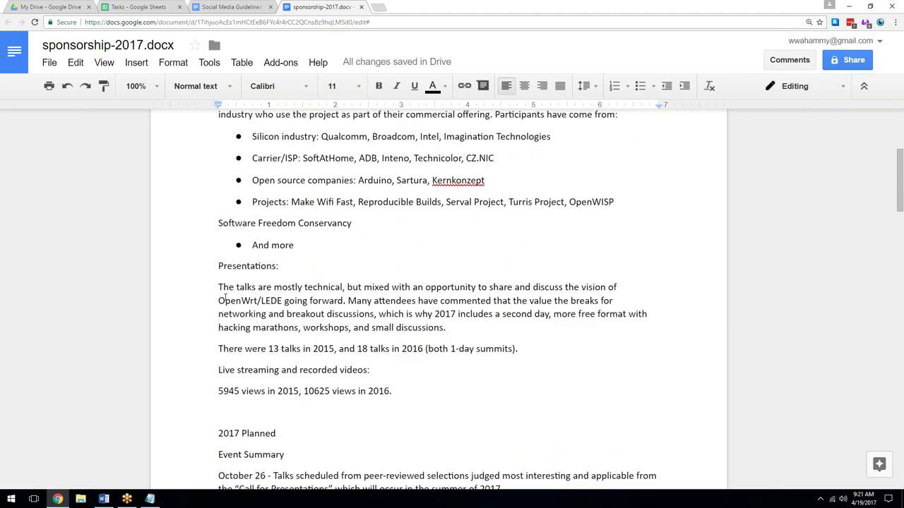
pyautogui.scroll(-2, 226, 288)
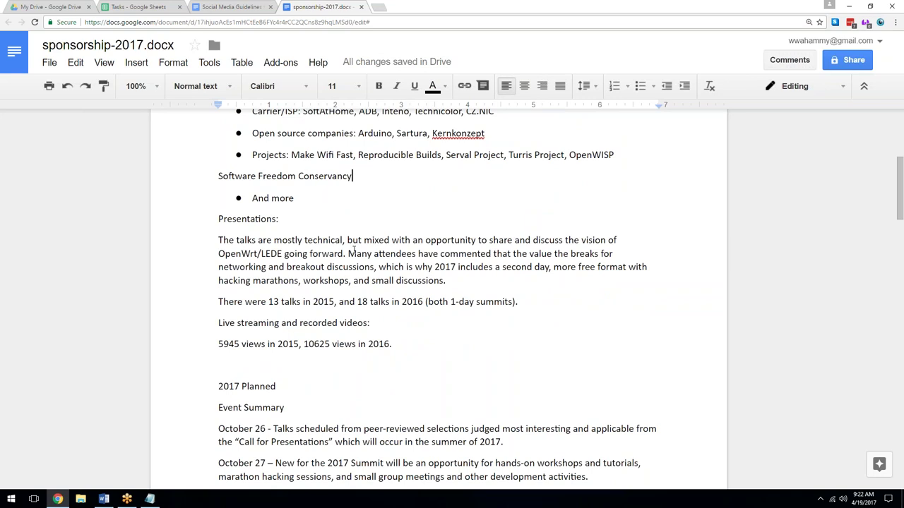
pyautogui.click(554, 256)
pyautogui.press('Right')
pyautogui.write('of')
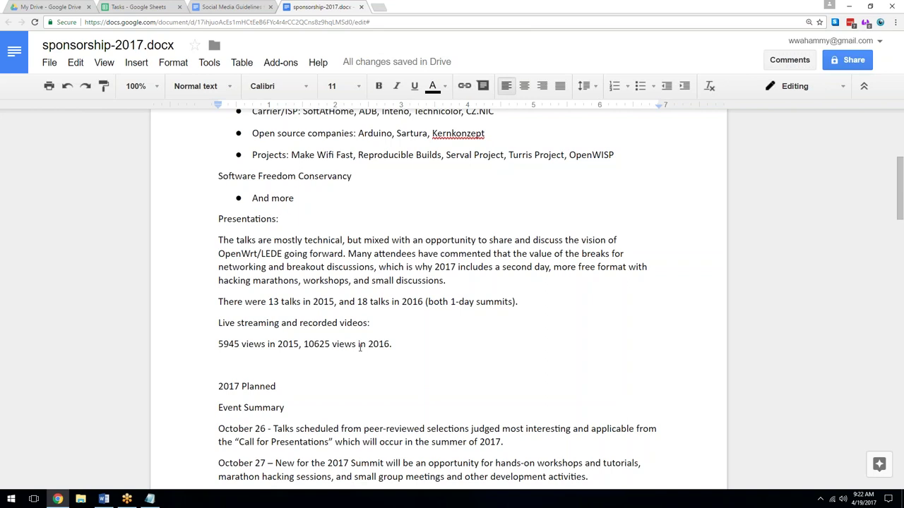
pyautogui.scroll(-2, 333, 346)
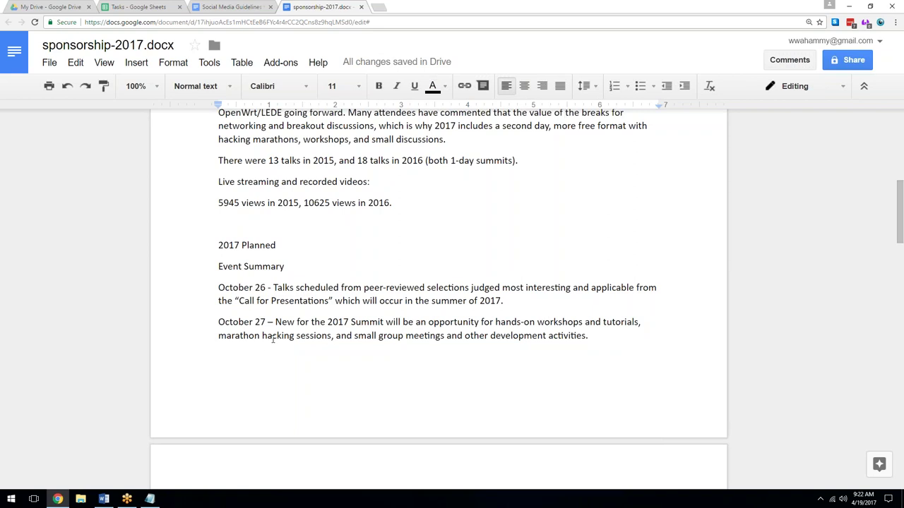
# - Review the October 27 paragraph and the page 2 conference description up to 'Who attends:'
pyautogui.click(452, 322)
pyautogui.scroll(-4, 491, 287)
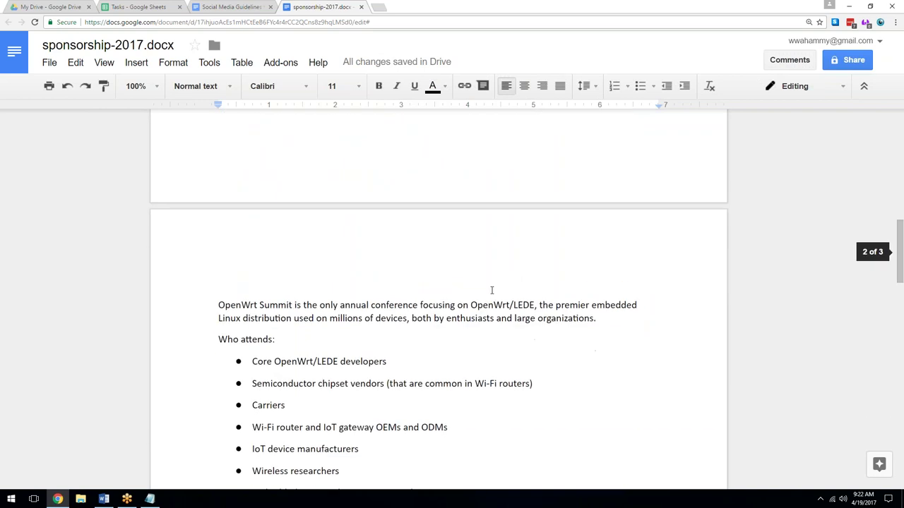
pyautogui.click(457, 246)
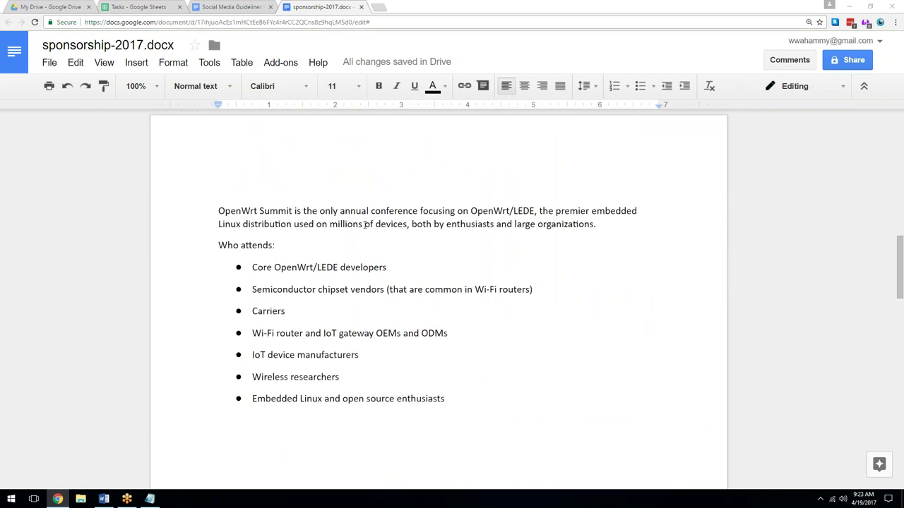
pyautogui.moveTo(220, 210); pyautogui.dragTo(272, 235)
pyautogui.click(270, 224)
# - Check the Who attends bullets, including the router/IoT and Core developers entries
pyautogui.click(240, 246)
pyautogui.click(322, 333)
pyautogui.click(259, 267)
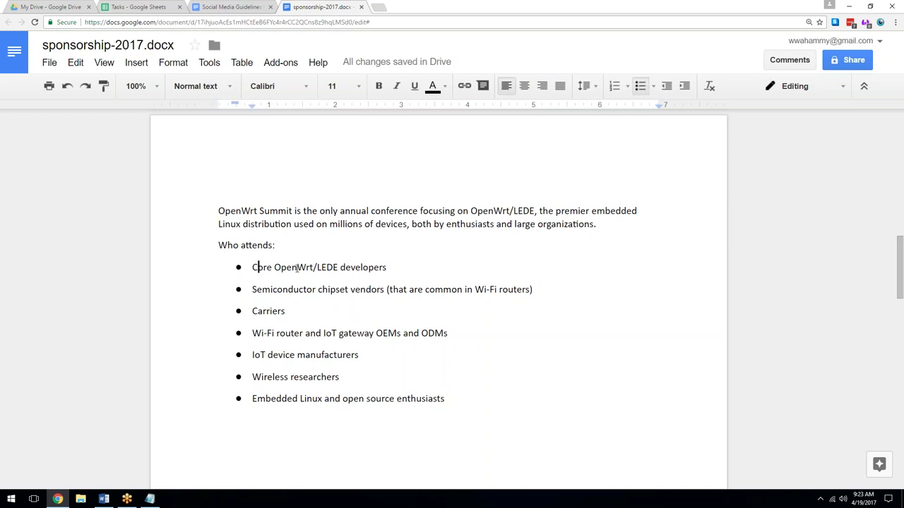
pyautogui.scroll(-5, 480, 296)
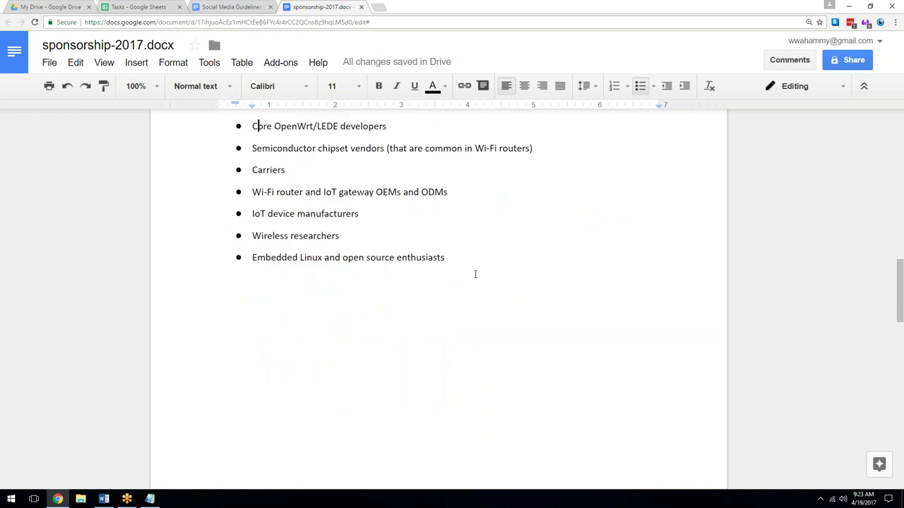